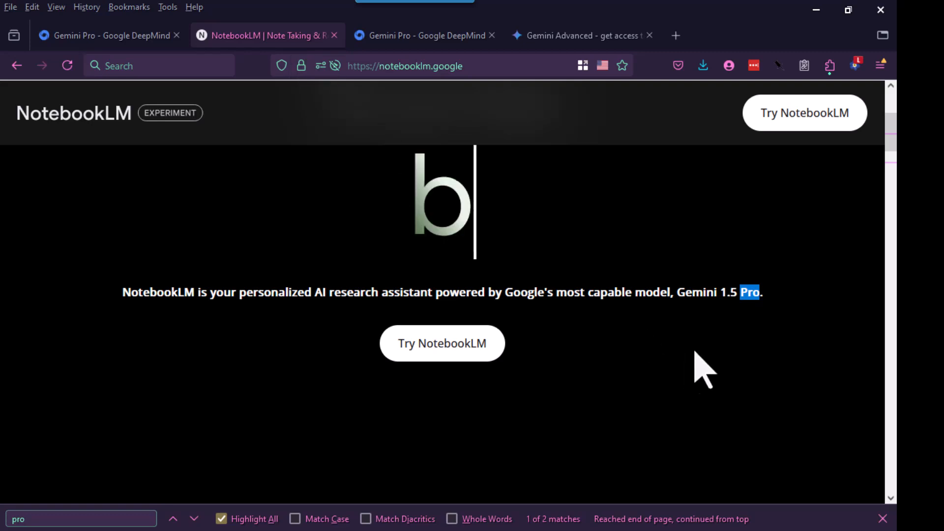
Compare which Gemini 1.5 model is named on the NotebookLM page, the Gemini Flash page and the Gemini Advanced plan comparison
{"action": "left_click_drag", "start_coordinate": [677, 297], "coordinate": [759, 297]}
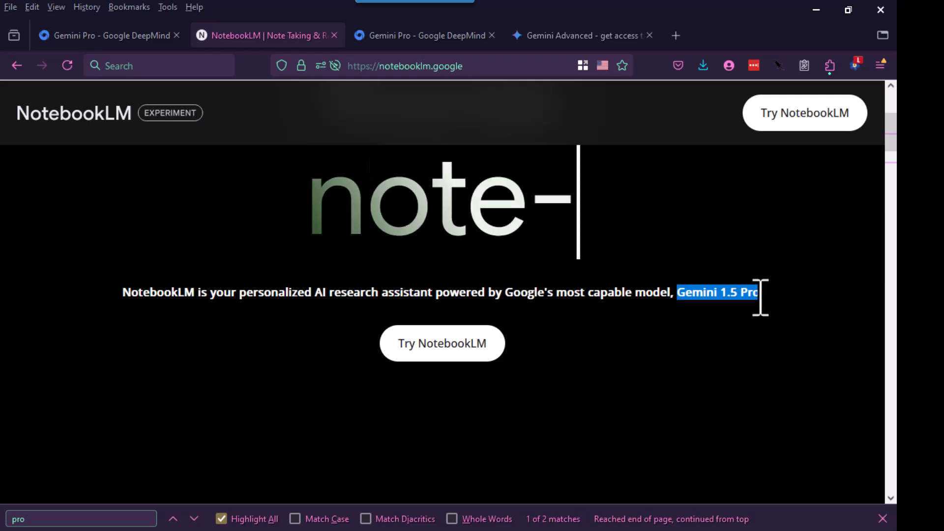
{"action": "key", "text": "ctrl+Tab"}
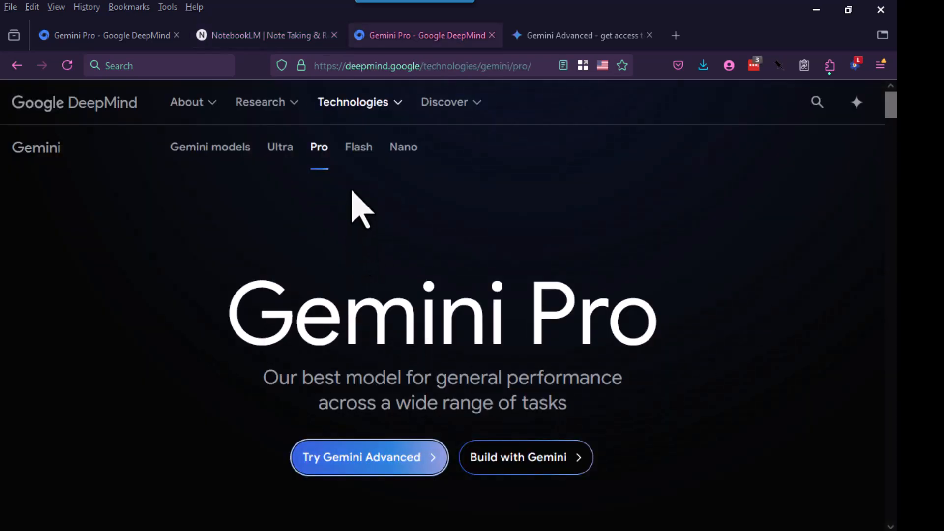
{"action": "left_click", "coordinate": [365, 150]}
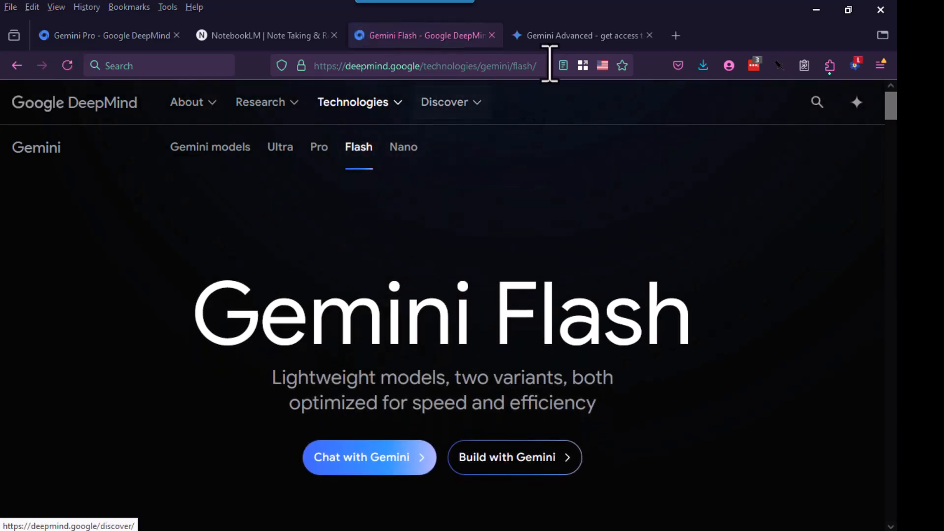
{"action": "left_click", "coordinate": [574, 35]}
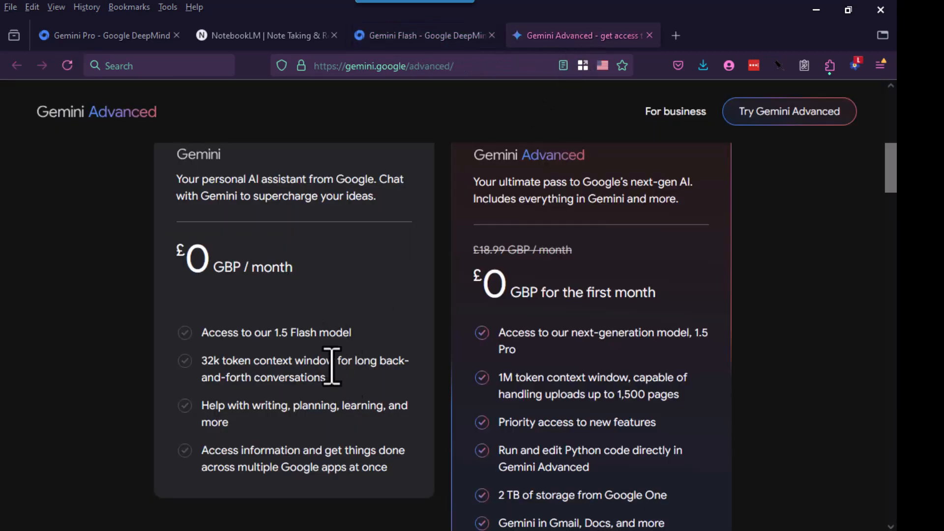
{"action": "left_click_drag", "start_coordinate": [290, 333], "coordinate": [320, 335]}
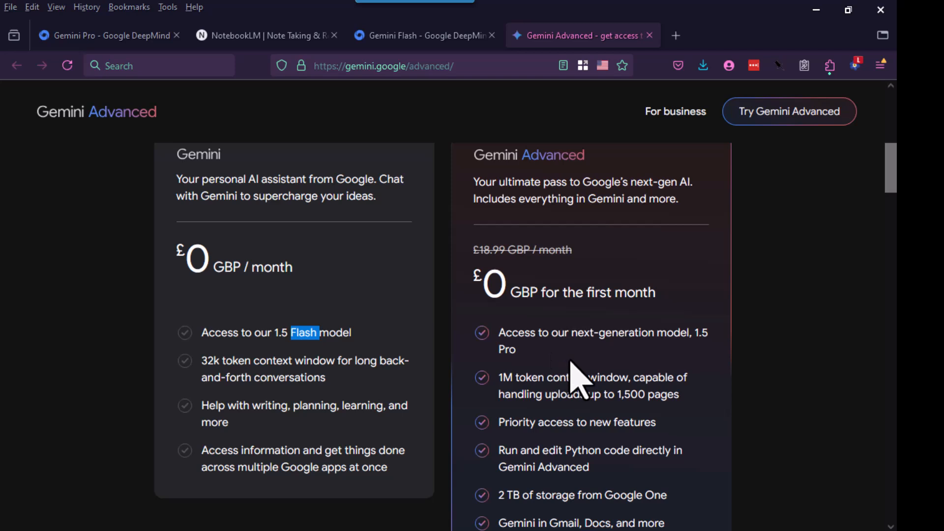
{"action": "left_click", "coordinate": [512, 349]}
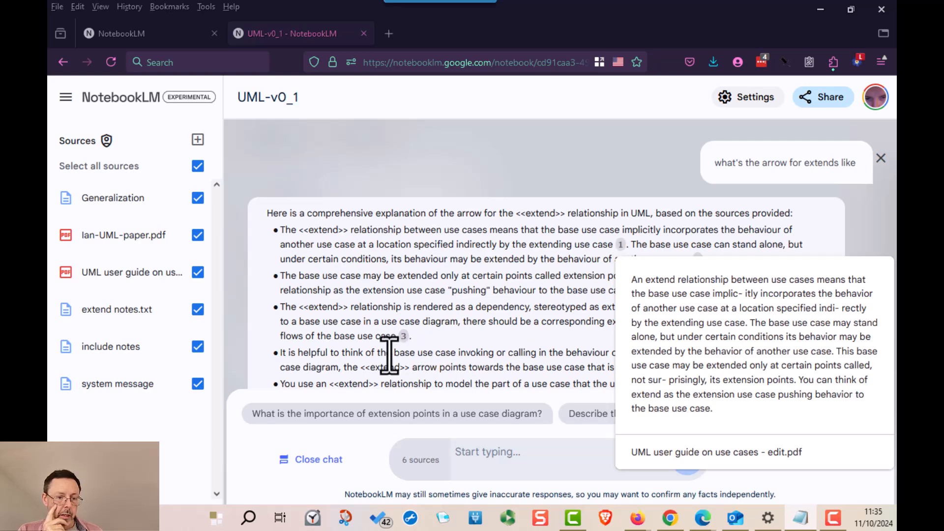
Check citation 1 in the <<extend>> arrow answer against its source passage and source guide summary, and close the source
{"action": "mouse_move", "coordinate": [403, 337]}
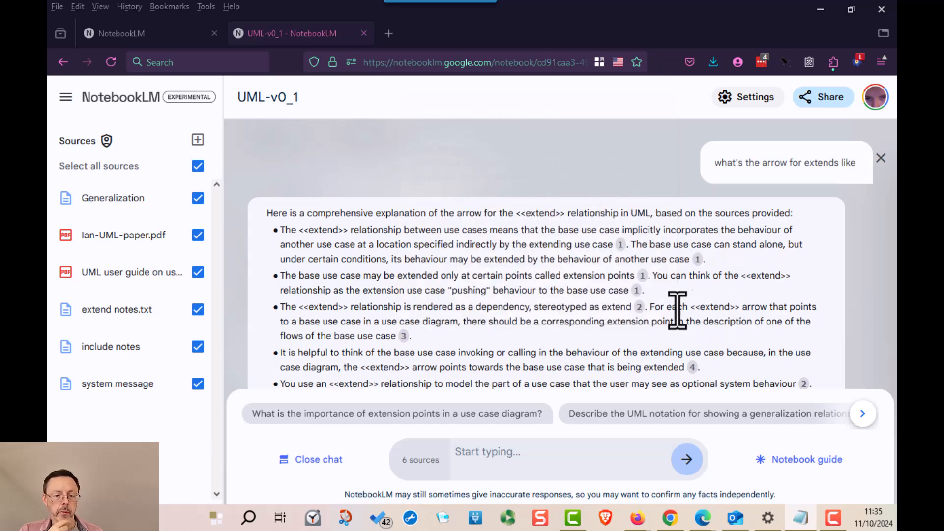
{"action": "left_click_drag", "start_coordinate": [691, 308], "coordinate": [700, 308]}
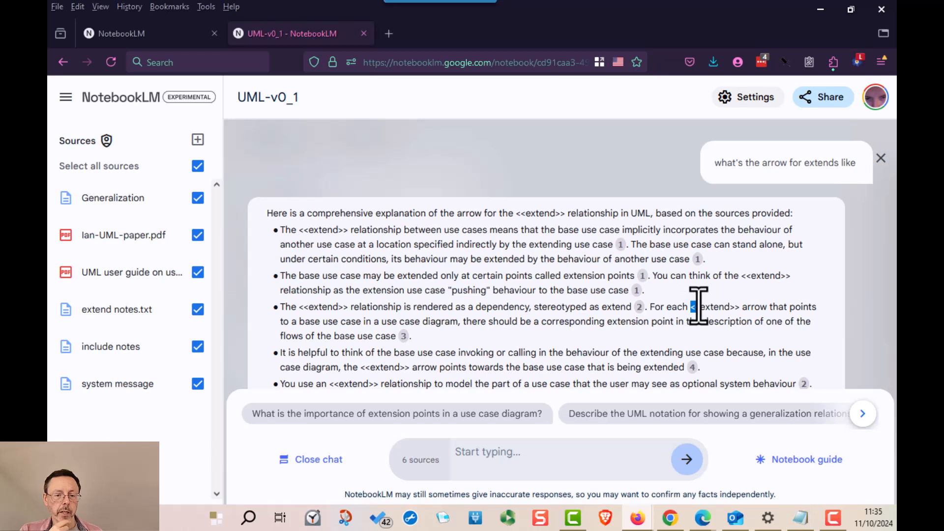
{"action": "left_click", "coordinate": [695, 260]}
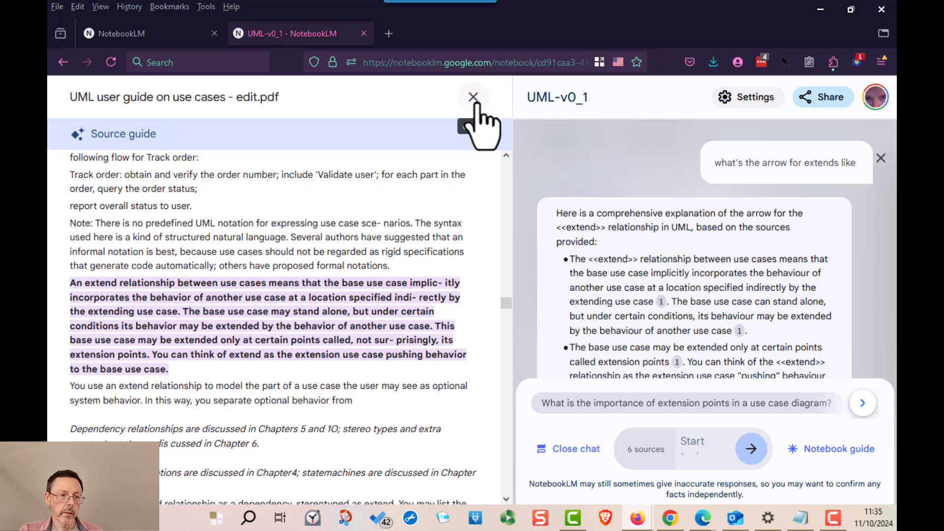
{"action": "left_click", "coordinate": [469, 137]}
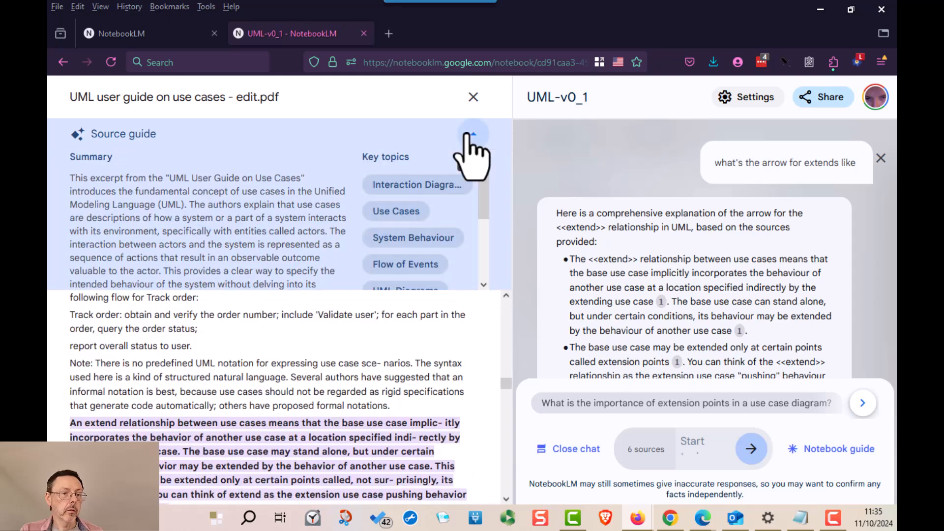
{"action": "left_click", "coordinate": [470, 135]}
{"action": "left_click", "coordinate": [473, 97]}
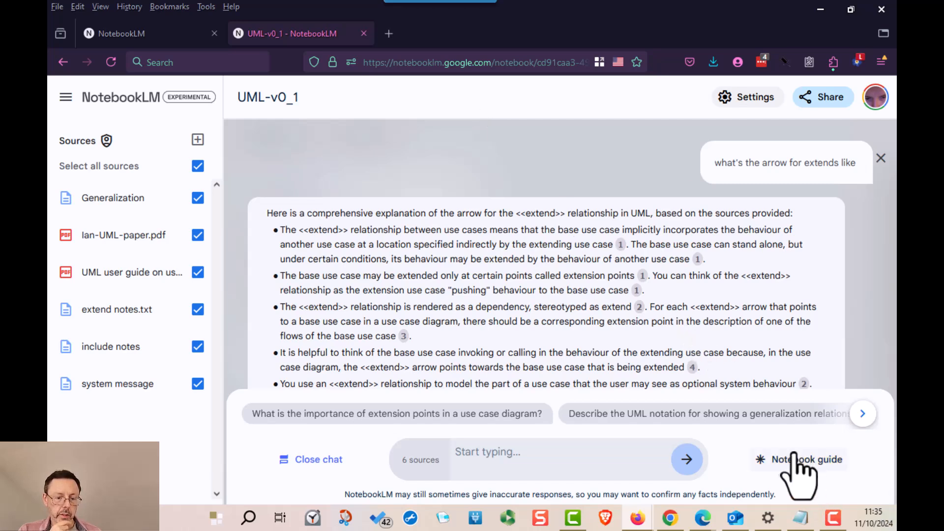
Ask the suggested question "Describe the UML notation for showing a generalization relationship." and browse the further suggested questions
{"action": "left_click", "coordinate": [613, 417]}
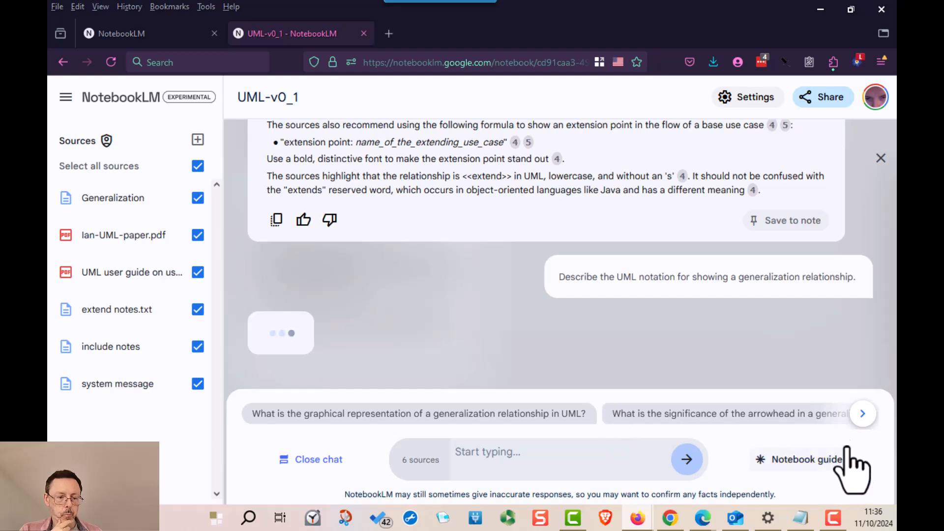
{"action": "left_click", "coordinate": [862, 414]}
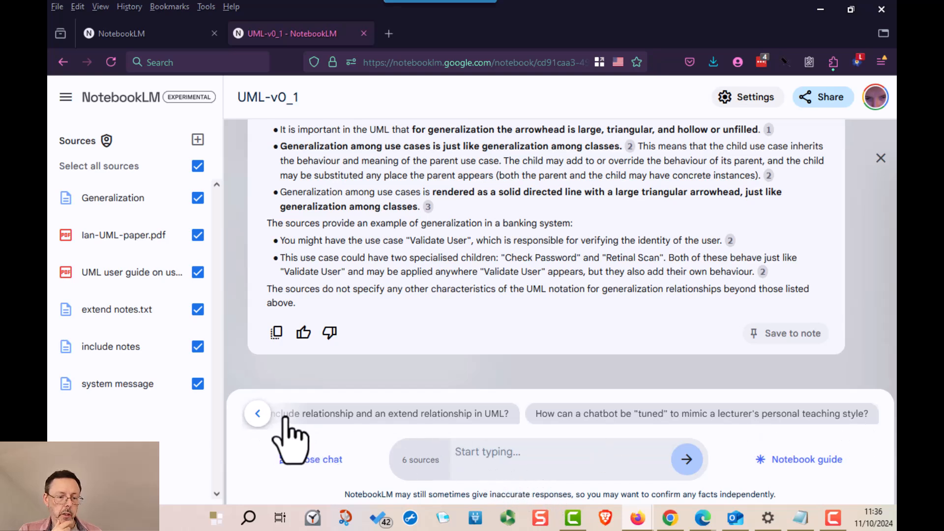
{"action": "left_click", "coordinate": [258, 414]}
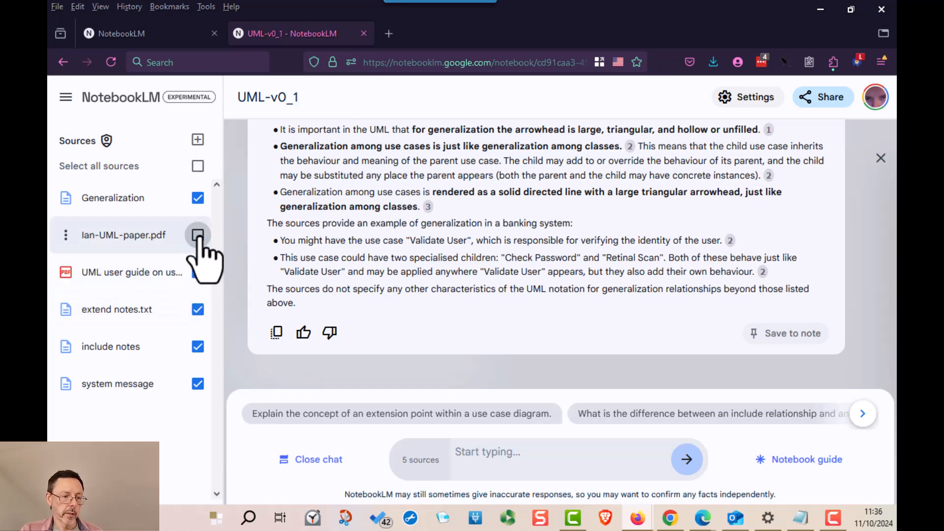
Restrict the sources to the UML user guide PDF and ask the suggested question "Explain the concept of an extension point within a use case diagram."
{"action": "left_click", "coordinate": [198, 310]}
{"action": "left_click", "coordinate": [197, 346]}
{"action": "left_click", "coordinate": [198, 384]}
{"action": "left_click", "coordinate": [198, 198]}
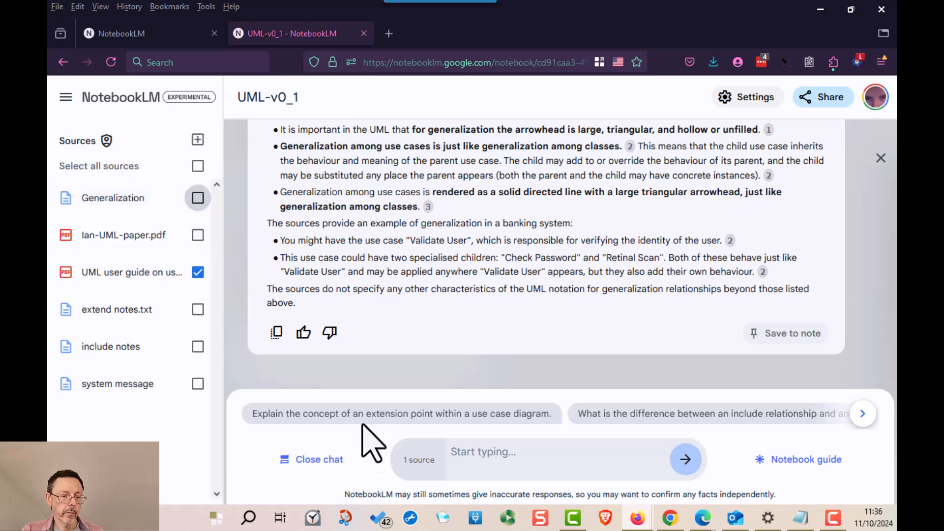
{"action": "left_click", "coordinate": [403, 414]}
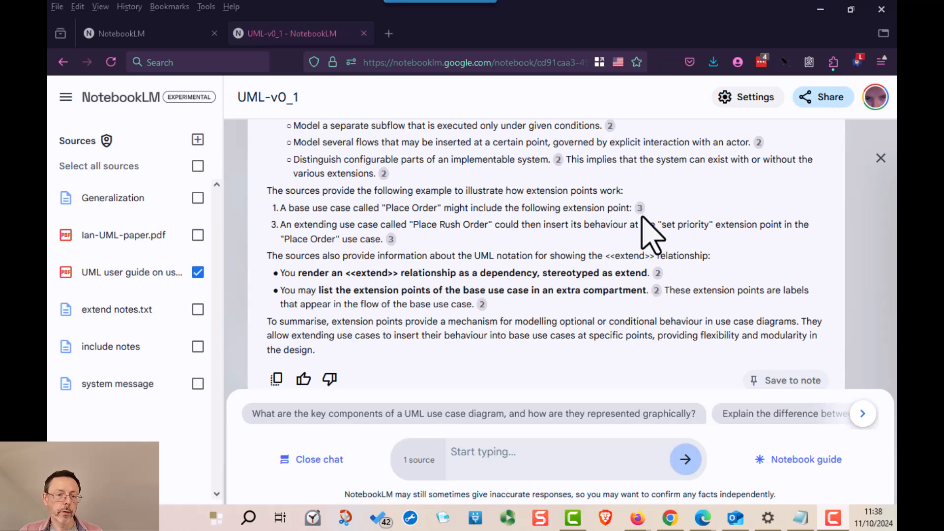
Review the extension point answer from its beginning and open the source passage cited first for the extension point definition
{"action": "mouse_move", "coordinate": [639, 209]}
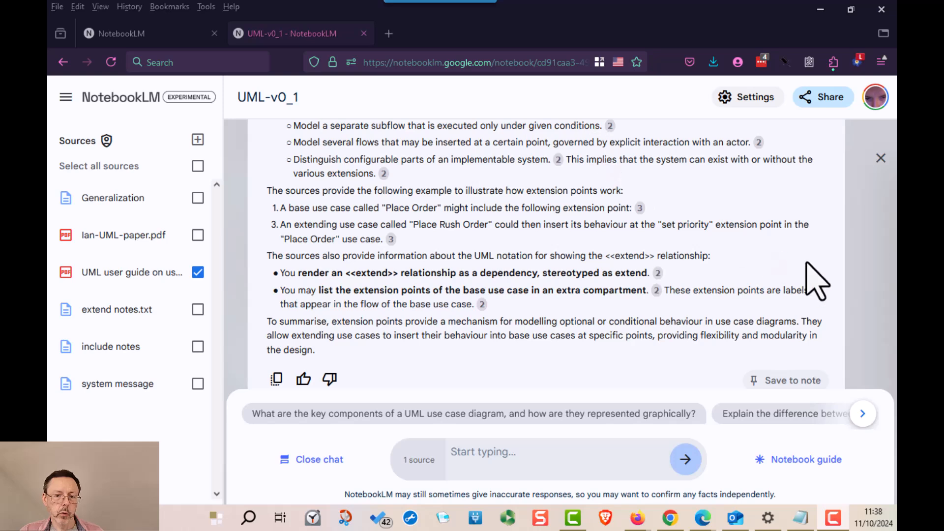
{"action": "scroll", "coordinate": [875, 270], "scroll_direction": "up", "scroll_amount": 10}
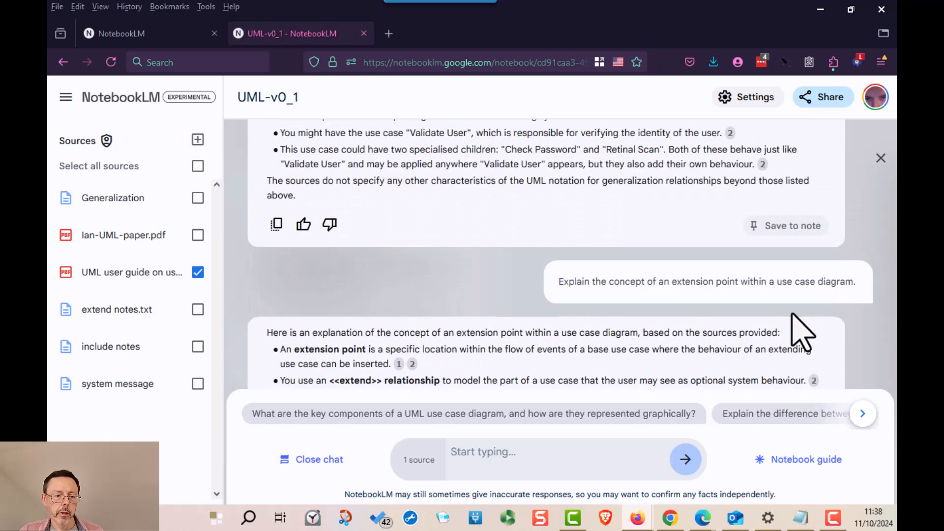
{"action": "scroll", "coordinate": [428, 319], "scroll_direction": "down", "scroll_amount": 3}
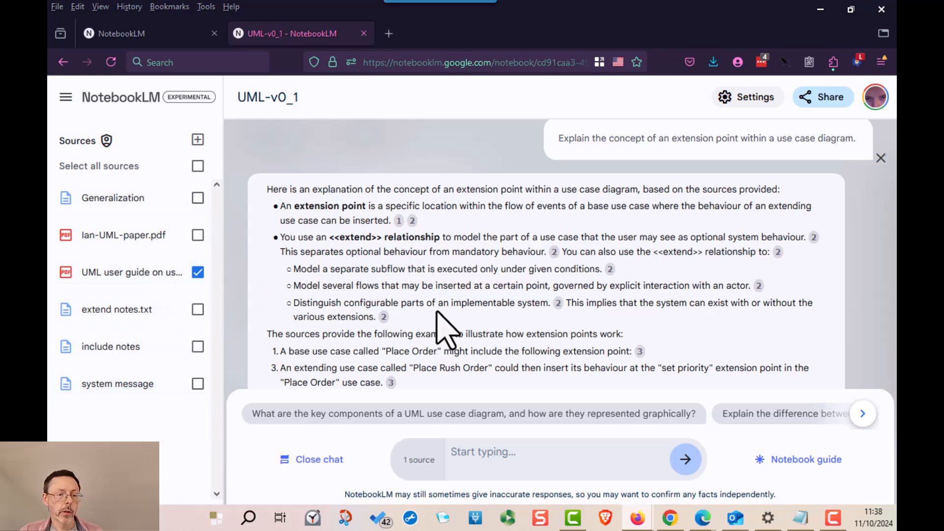
{"action": "left_click", "coordinate": [400, 222]}
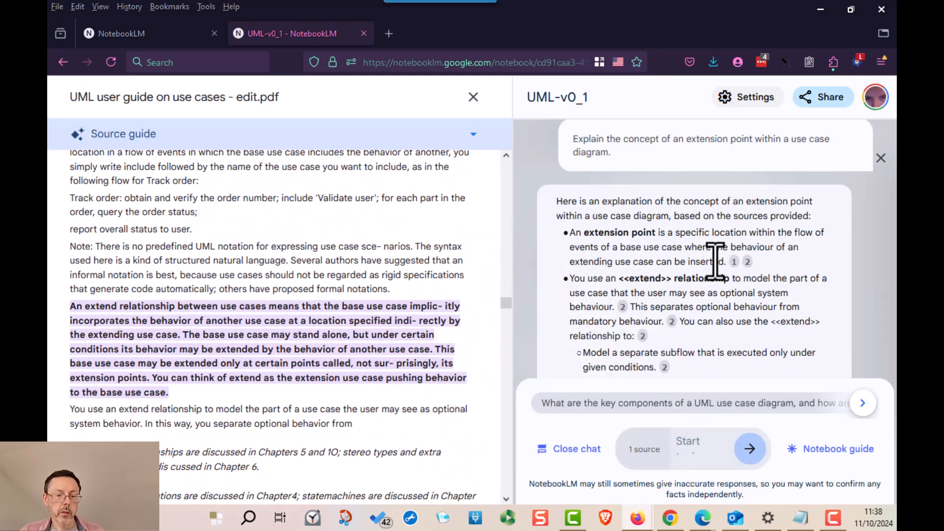
Preview the passages behind the extension point answer's citations, including the one for the "Place Order" base use case example
{"action": "mouse_move", "coordinate": [733, 262]}
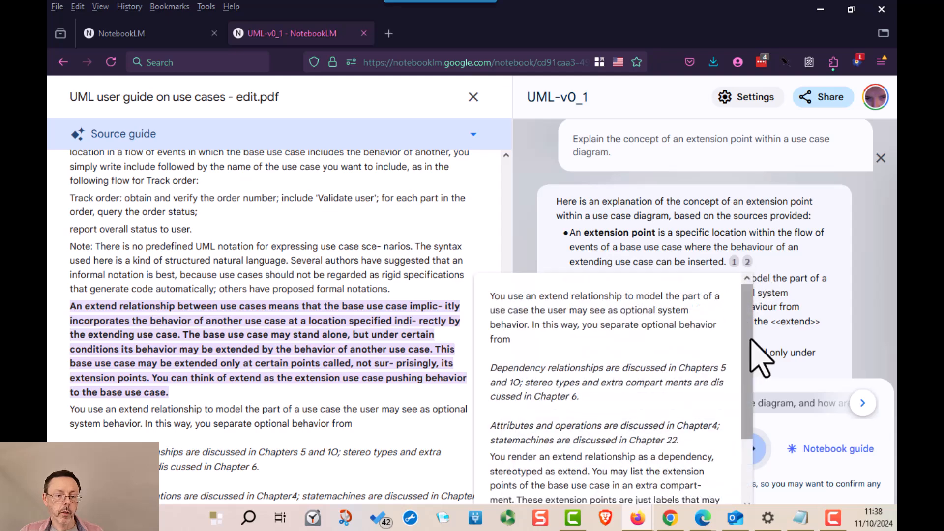
{"action": "scroll", "coordinate": [736, 419], "scroll_direction": "down", "scroll_amount": 3}
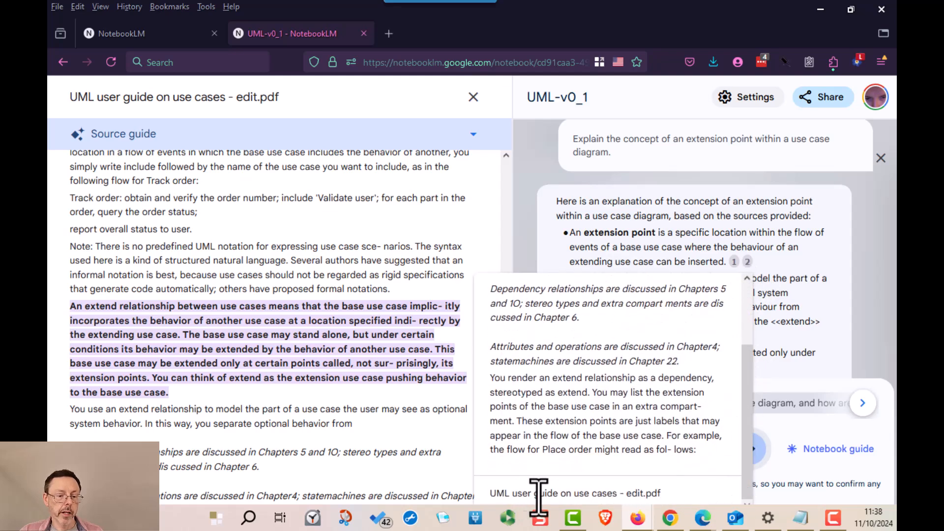
{"action": "left_click_drag", "start_coordinate": [826, 287], "coordinate": [839, 285]}
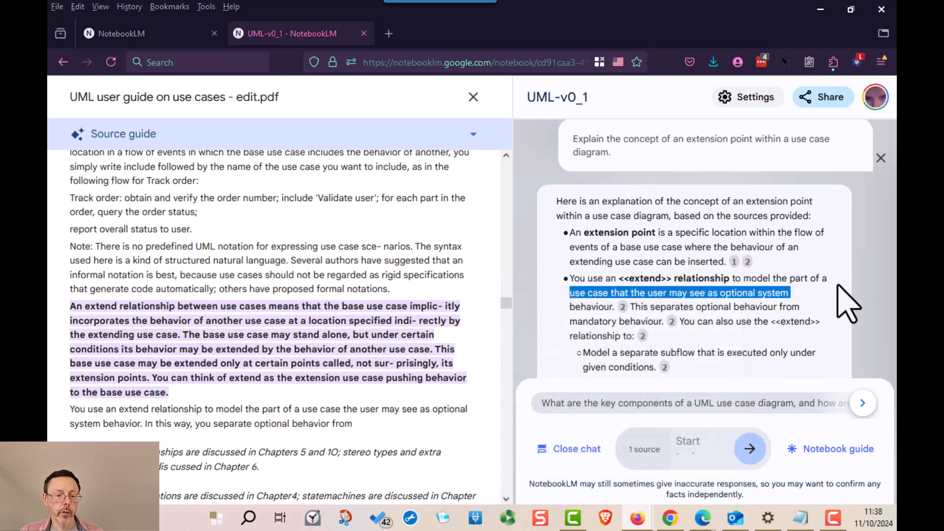
{"action": "scroll", "coordinate": [839, 286], "scroll_direction": "down", "scroll_amount": 1}
{"action": "scroll", "coordinate": [849, 305], "scroll_direction": "down", "scroll_amount": 8}
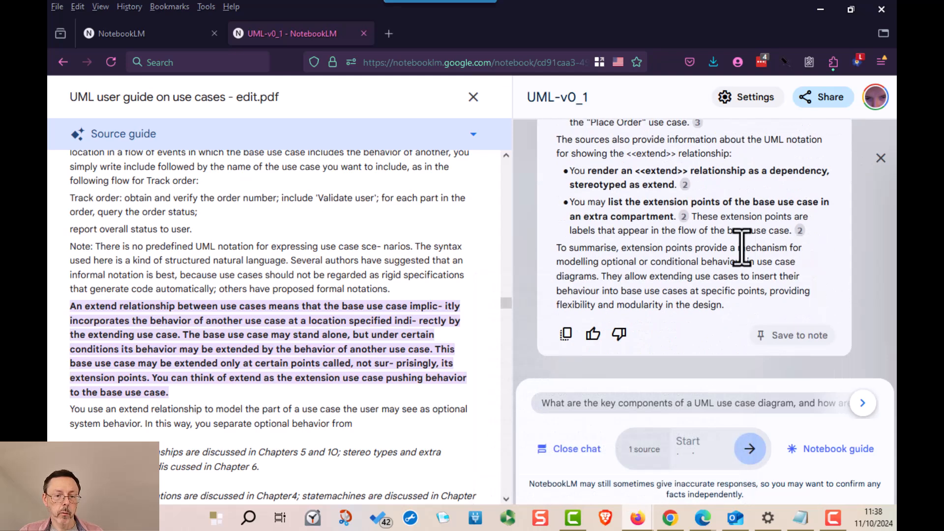
{"action": "scroll", "coordinate": [703, 269], "scroll_direction": "up", "scroll_amount": 3}
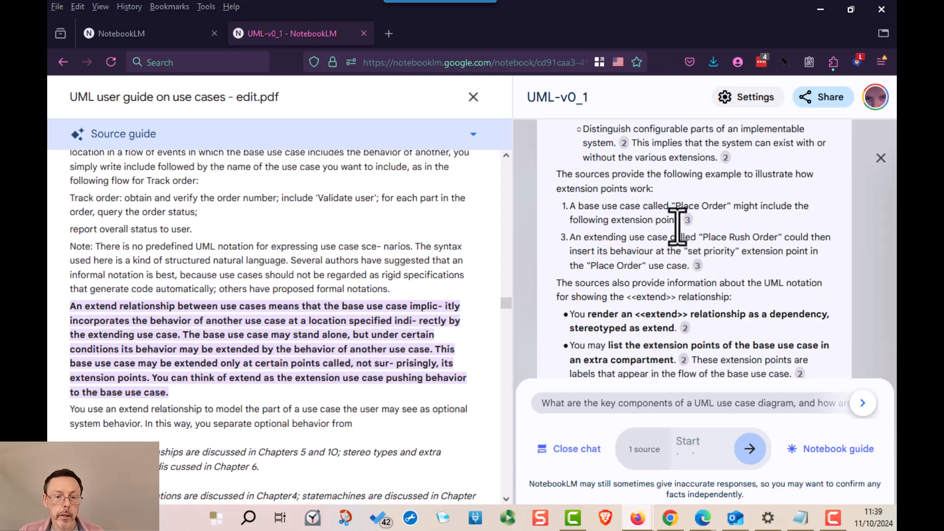
{"action": "mouse_move", "coordinate": [688, 224]}
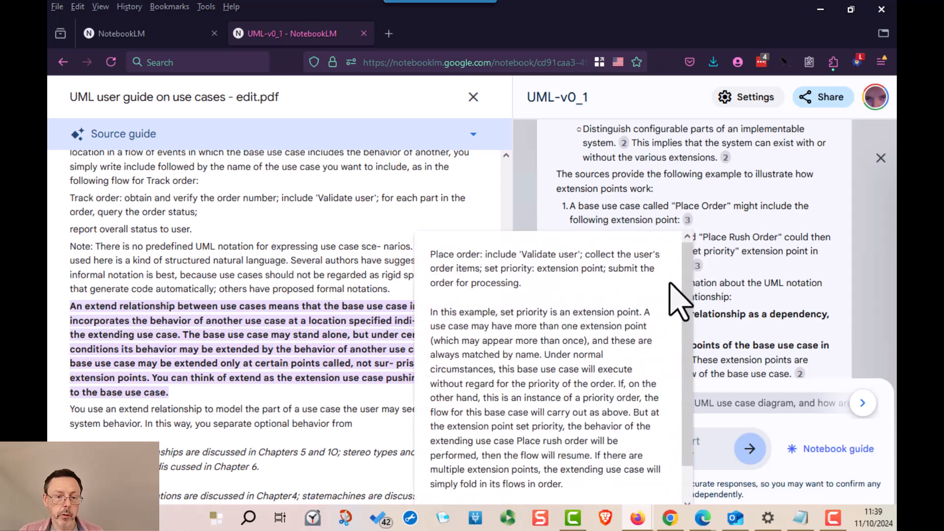
{"action": "scroll", "coordinate": [687, 320], "scroll_direction": "down", "scroll_amount": 1}
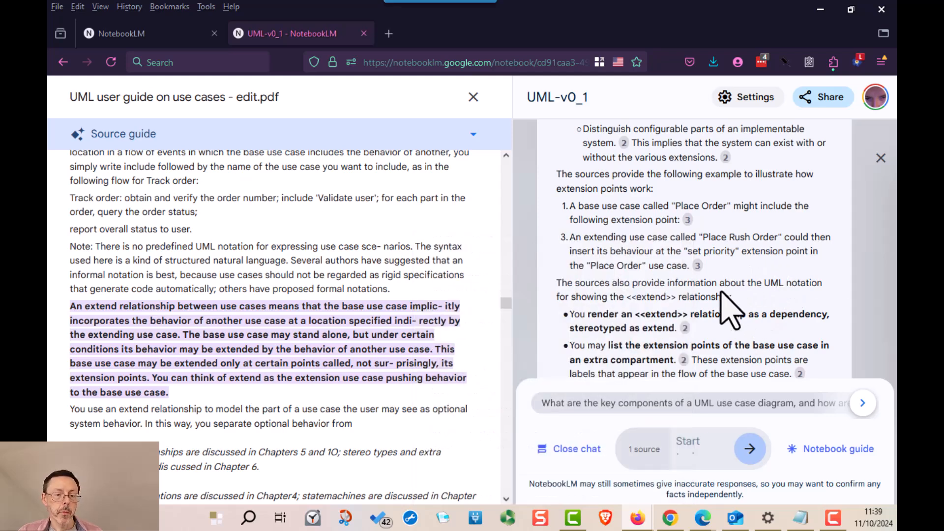
{"action": "scroll", "coordinate": [679, 296], "scroll_direction": "up", "scroll_amount": 6}
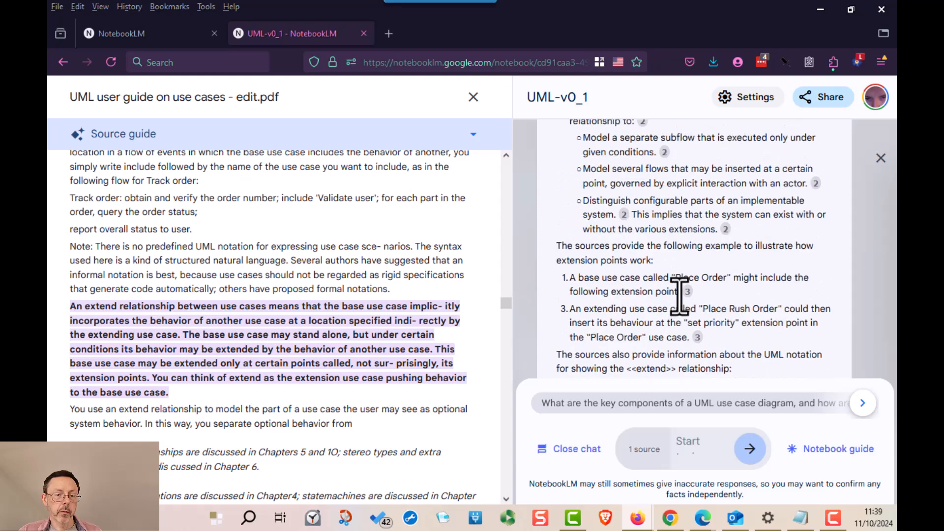
Open the source passages cited for the extension point definition and for modelling optional system behaviour
{"action": "left_click", "coordinate": [734, 262]}
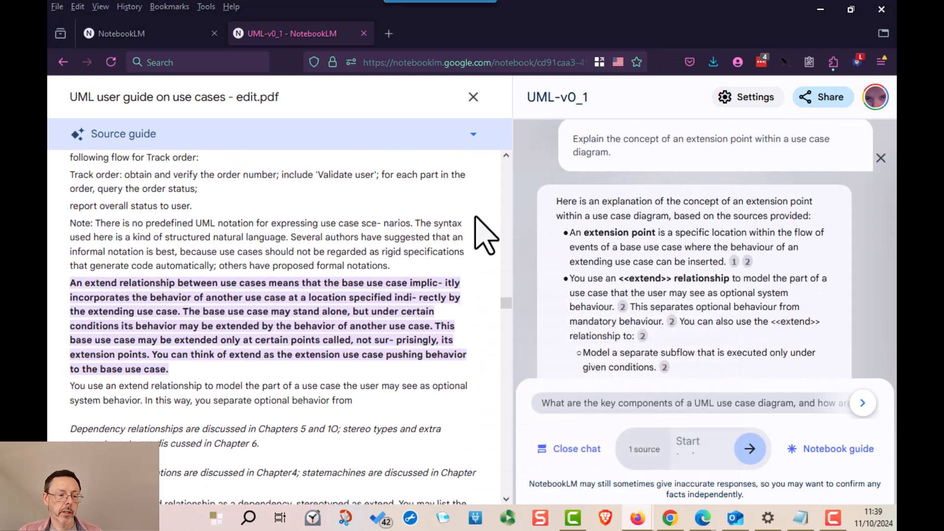
{"action": "scroll", "coordinate": [472, 242], "scroll_direction": "down", "scroll_amount": 1}
{"action": "scroll", "coordinate": [472, 244], "scroll_direction": "up", "scroll_amount": 1}
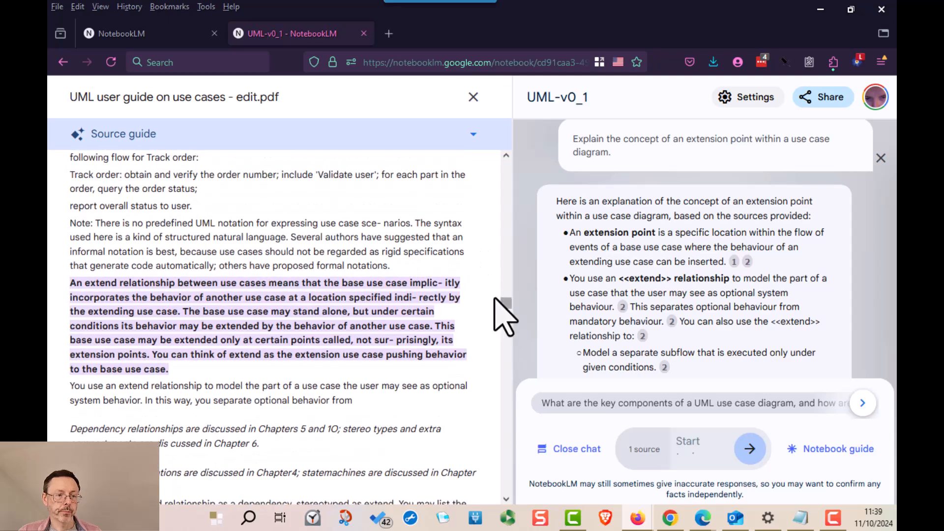
{"action": "scroll", "coordinate": [624, 256], "scroll_direction": "down", "scroll_amount": 2}
{"action": "left_click", "coordinate": [622, 237]}
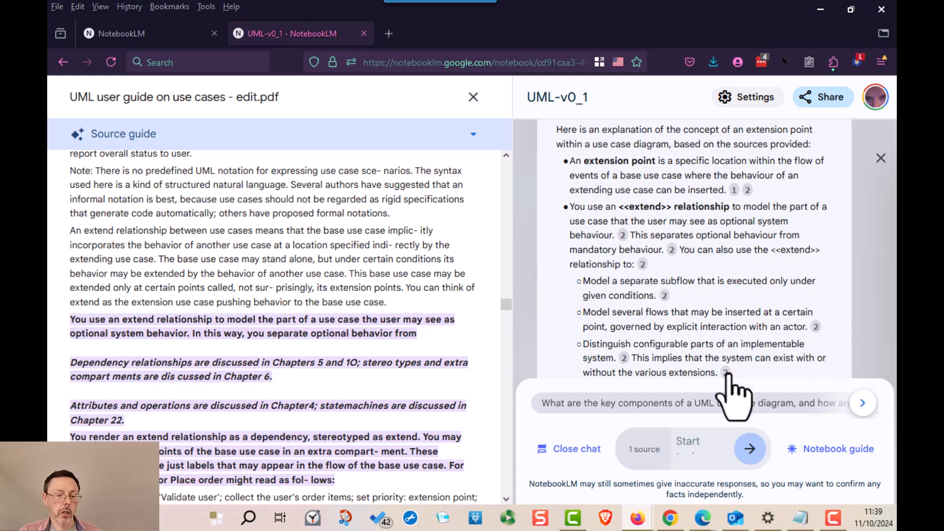
Open the source passages cited for the "Place Order" example and for rendering the <<extend>> relationship as a dependency
{"action": "scroll", "coordinate": [728, 379], "scroll_direction": "down", "scroll_amount": 3}
{"action": "scroll", "coordinate": [733, 389], "scroll_direction": "down", "scroll_amount": 2}
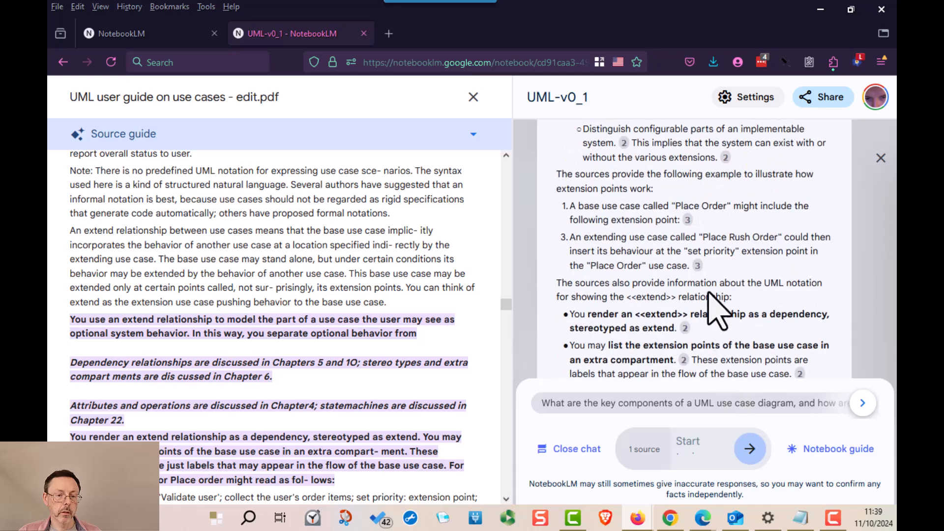
{"action": "left_click", "coordinate": [689, 220]}
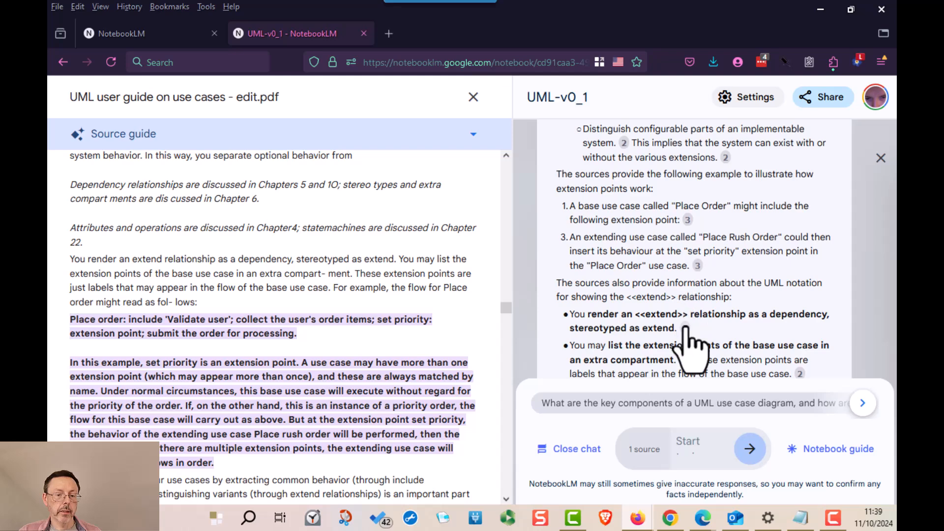
{"action": "left_click", "coordinate": [687, 329]}
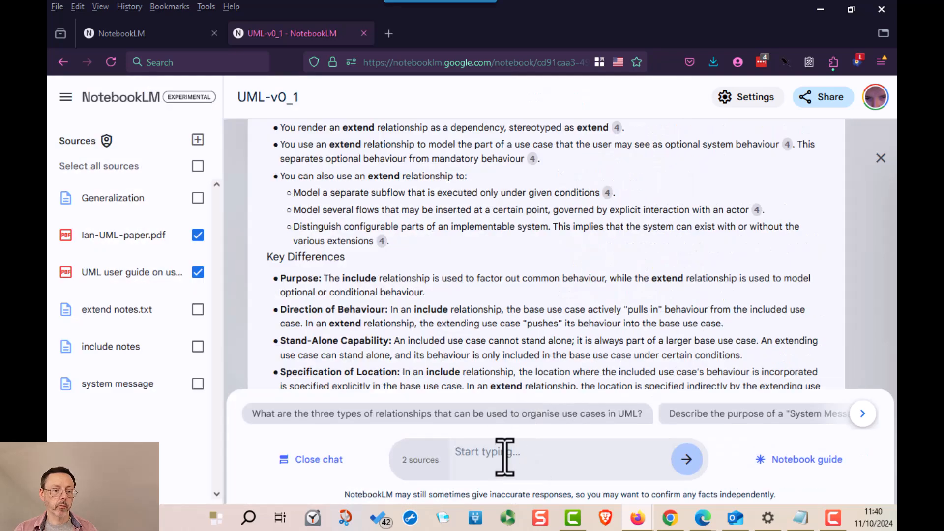
Enter "why" as a draft query and ask the suggested question on how the author's prototype chatbot uses core documents to influence its responses
{"action": "left_click", "coordinate": [505, 457]}
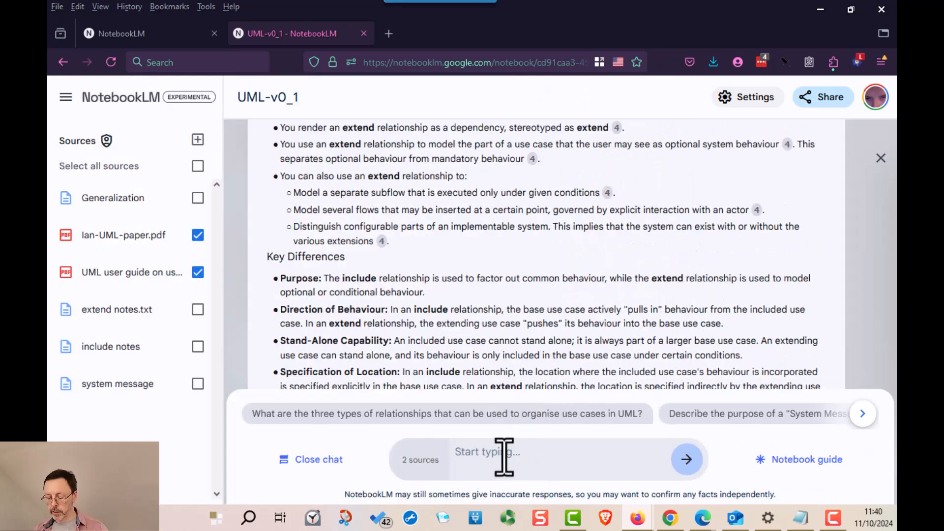
{"action": "type", "text": "why"}
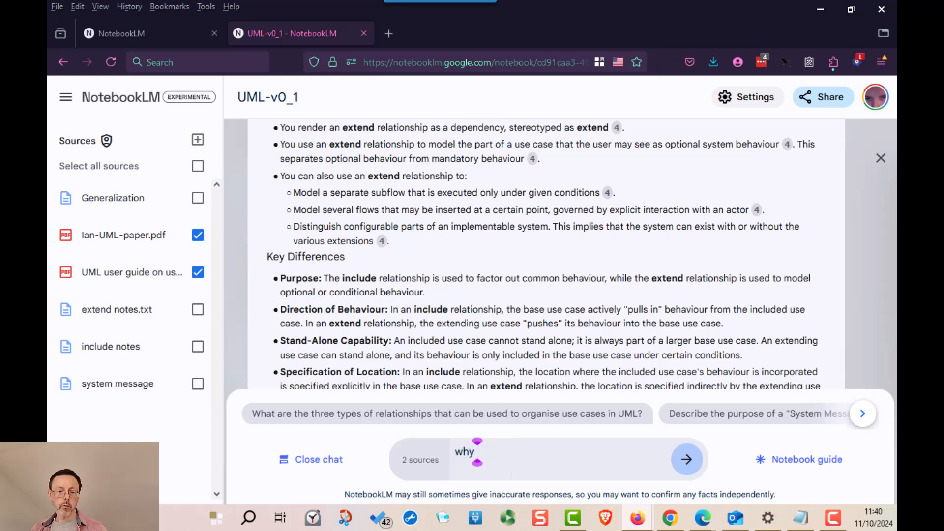
{"action": "left_click", "coordinate": [863, 414]}
{"action": "left_click", "coordinate": [864, 415]}
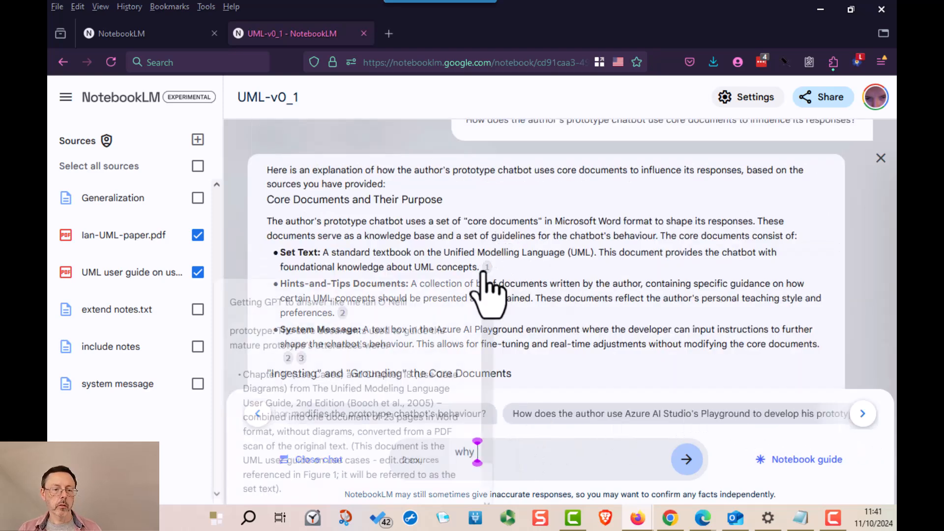
Review the core documents answer through to its conclusion, previewing the source passages cited for the set text and for grounding
{"action": "scroll", "coordinate": [460, 325], "scroll_direction": "down", "scroll_amount": 1}
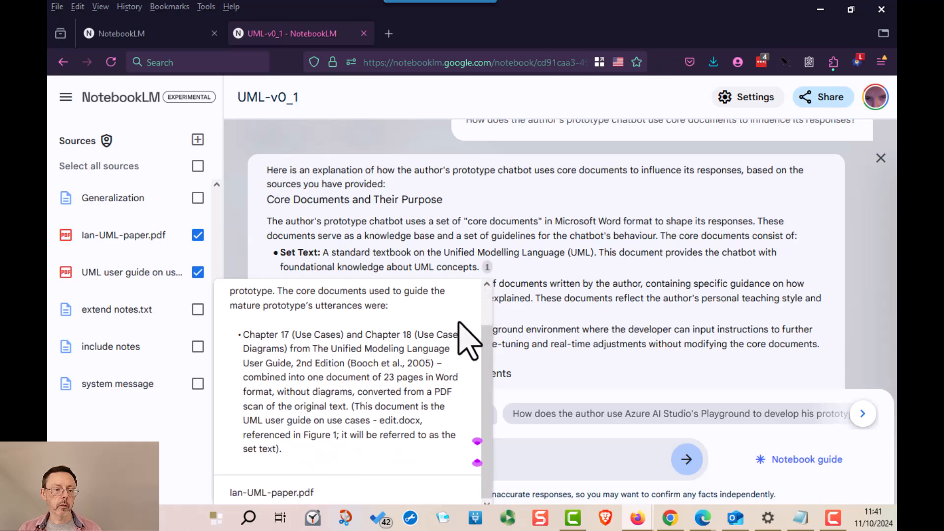
{"action": "scroll", "coordinate": [664, 295], "scroll_direction": "down", "scroll_amount": 3}
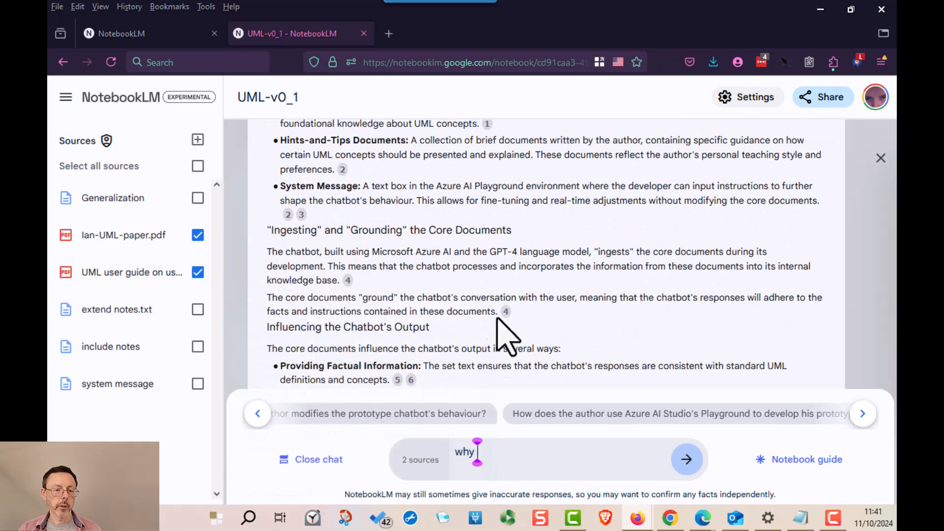
{"action": "mouse_move", "coordinate": [505, 312]}
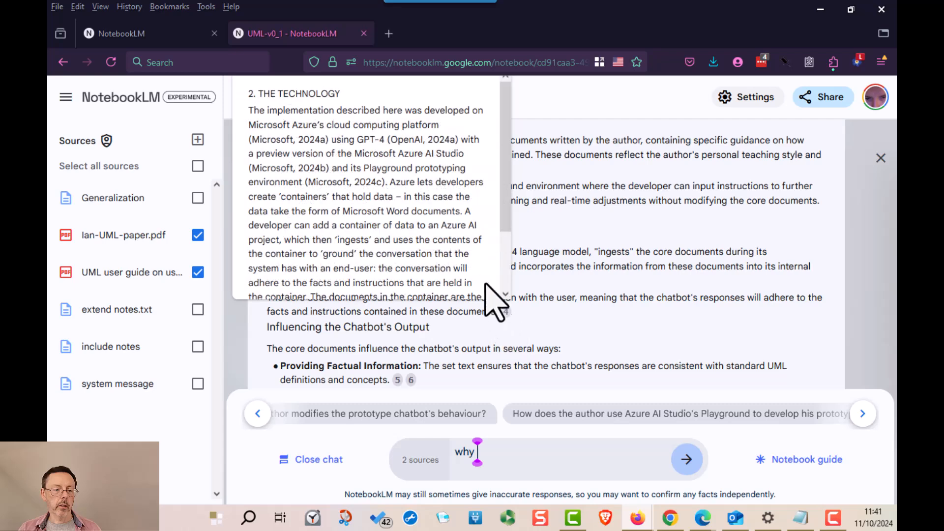
{"action": "scroll", "coordinate": [485, 291], "scroll_direction": "down", "scroll_amount": 2}
{"action": "scroll", "coordinate": [689, 371], "scroll_direction": "down", "scroll_amount": 5}
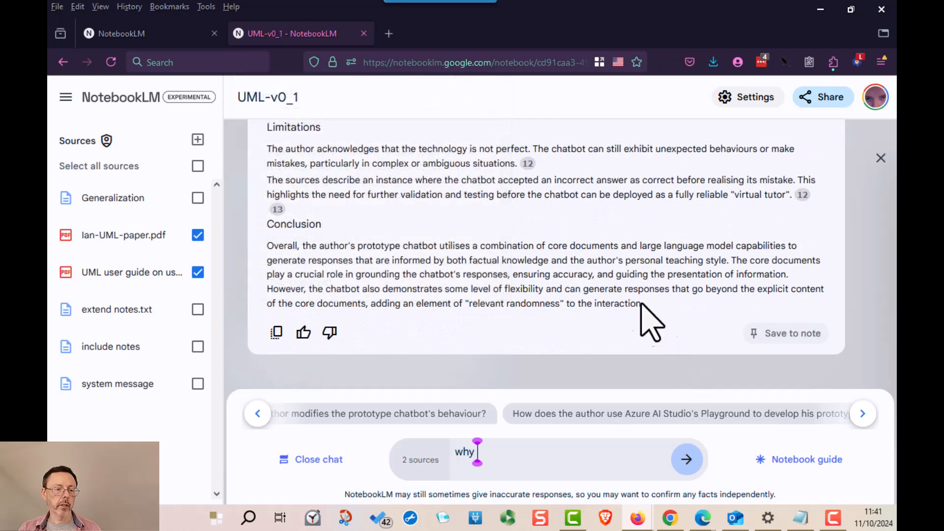
{"action": "mouse_move", "coordinate": [802, 196]}
{"action": "scroll", "coordinate": [717, 264], "scroll_direction": "down", "scroll_amount": 3}
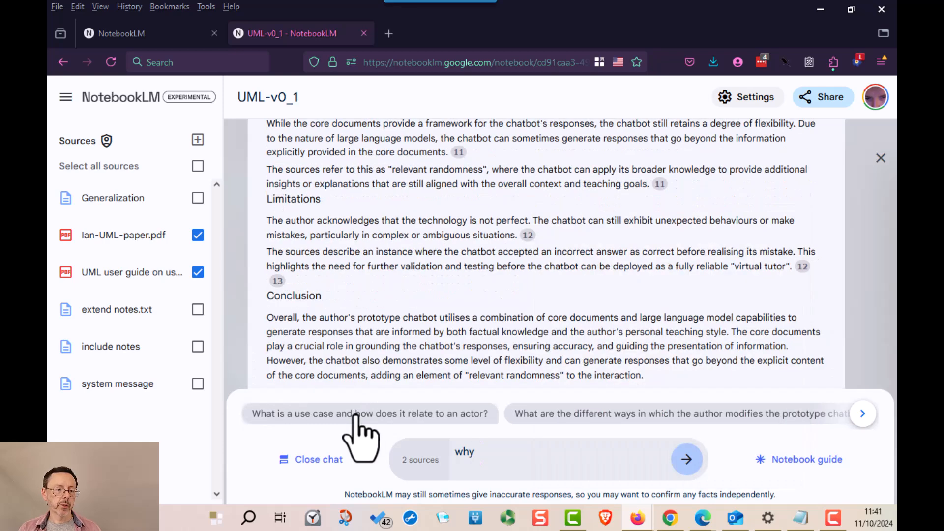
Deselect both PDF sources and open the options for adding sources, checking the available source types and the source limit
{"action": "left_click", "coordinate": [198, 272]}
{"action": "left_click", "coordinate": [198, 235]}
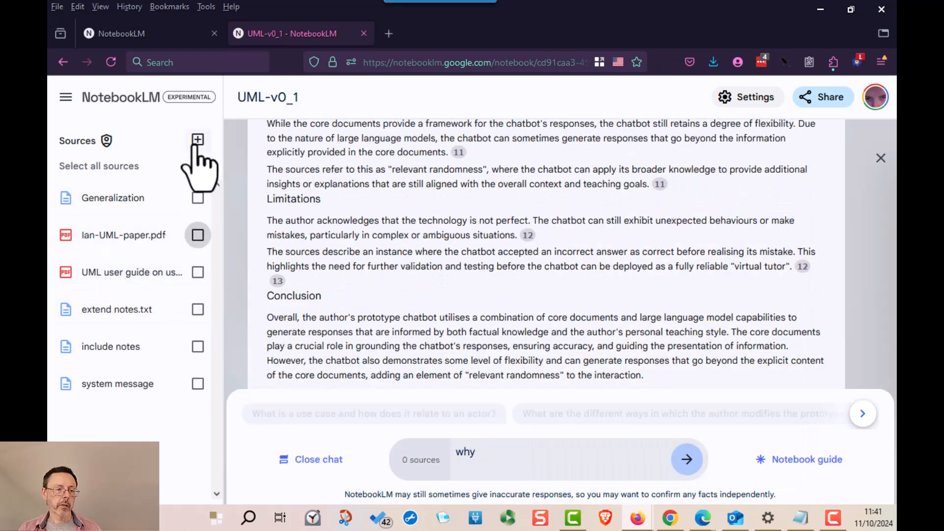
{"action": "left_click", "coordinate": [198, 141]}
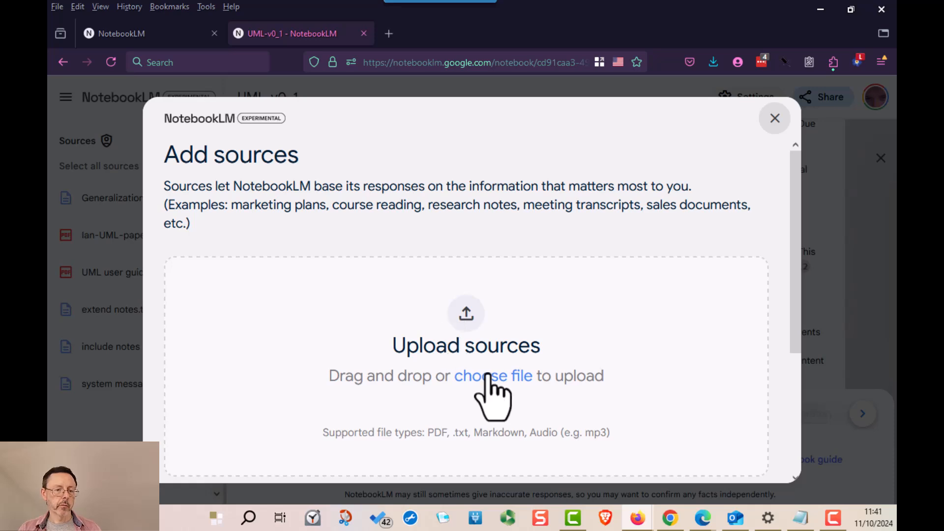
{"action": "scroll", "coordinate": [492, 384], "scroll_direction": "down", "scroll_amount": 3}
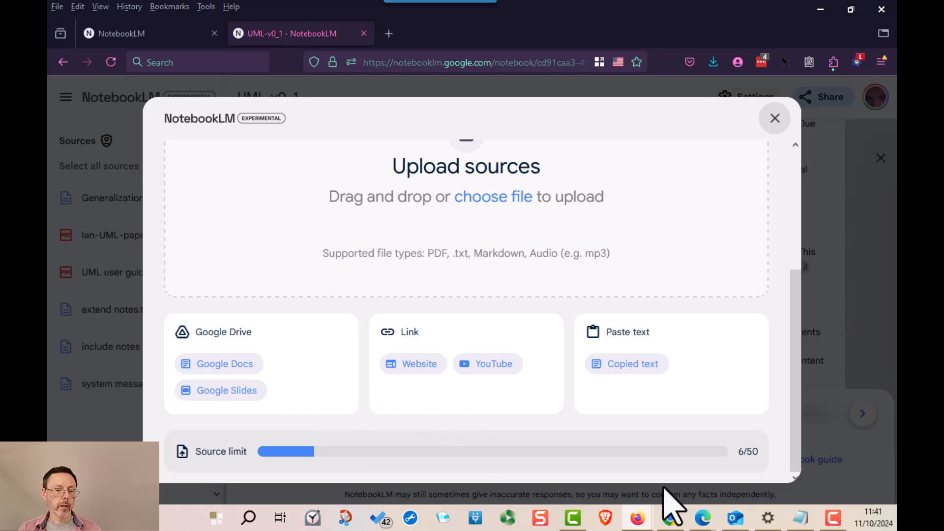
{"action": "left_click_drag", "start_coordinate": [747, 454], "coordinate": [760, 460]}
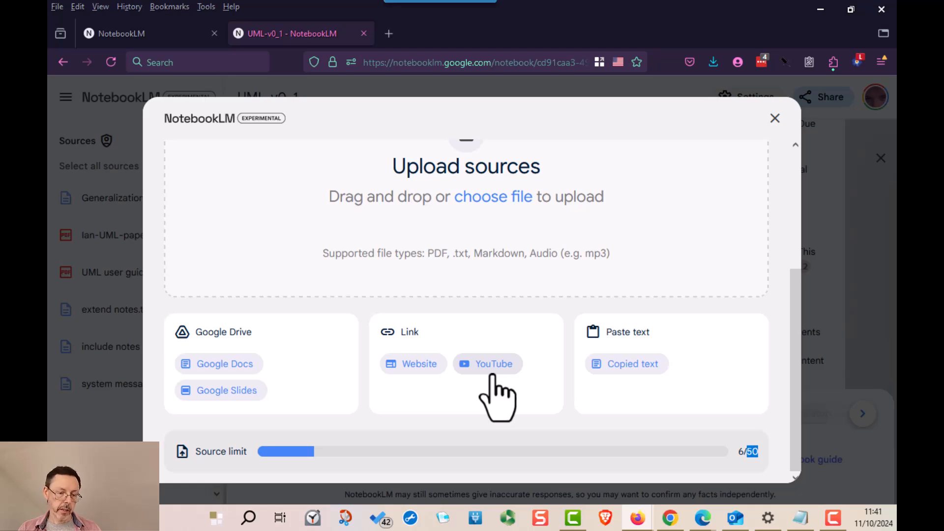
Inspect the forms for adding copied text and a website URL as sources, returning to the source options after each
{"action": "left_click", "coordinate": [621, 374]}
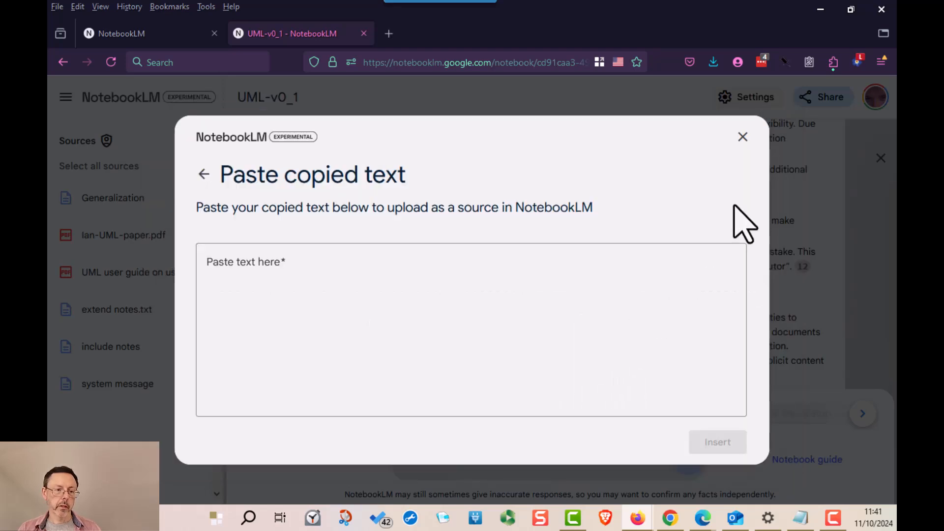
{"action": "left_click", "coordinate": [203, 175]}
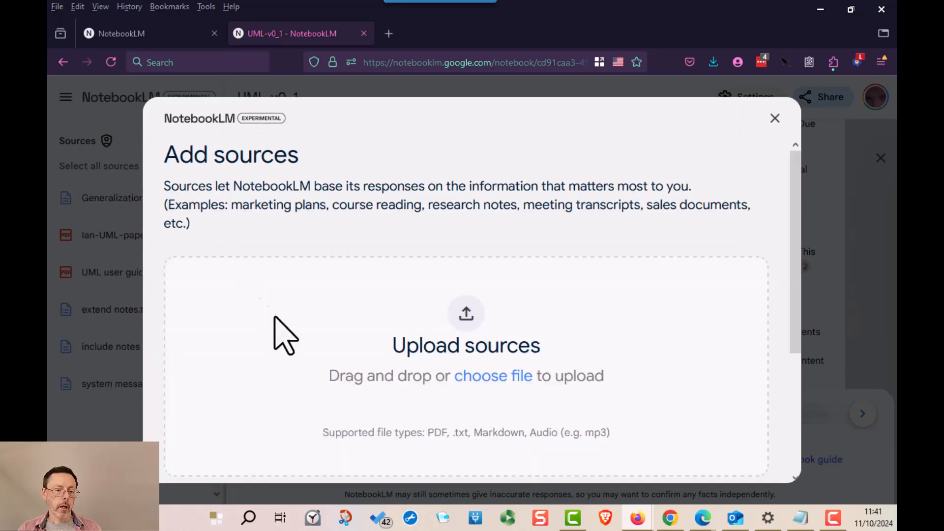
{"action": "scroll", "coordinate": [590, 335], "scroll_direction": "down", "scroll_amount": 3}
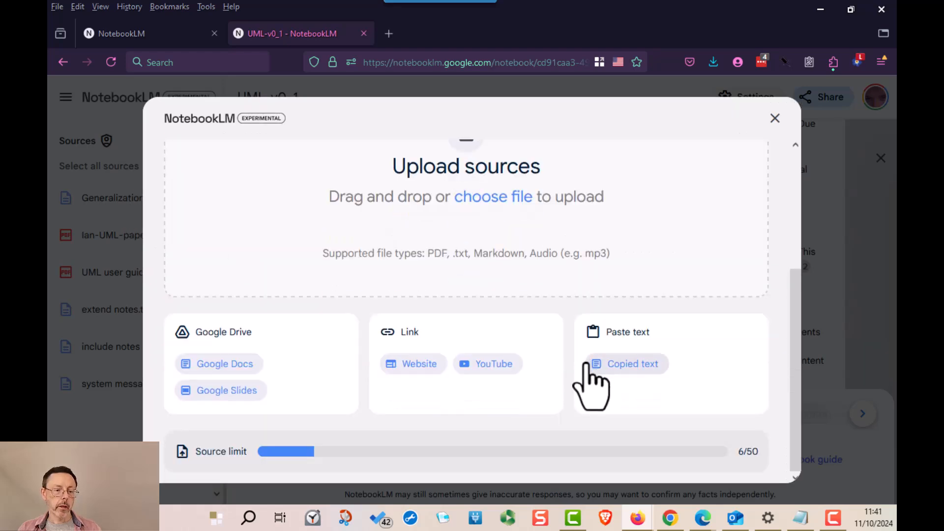
{"action": "left_click", "coordinate": [407, 364]}
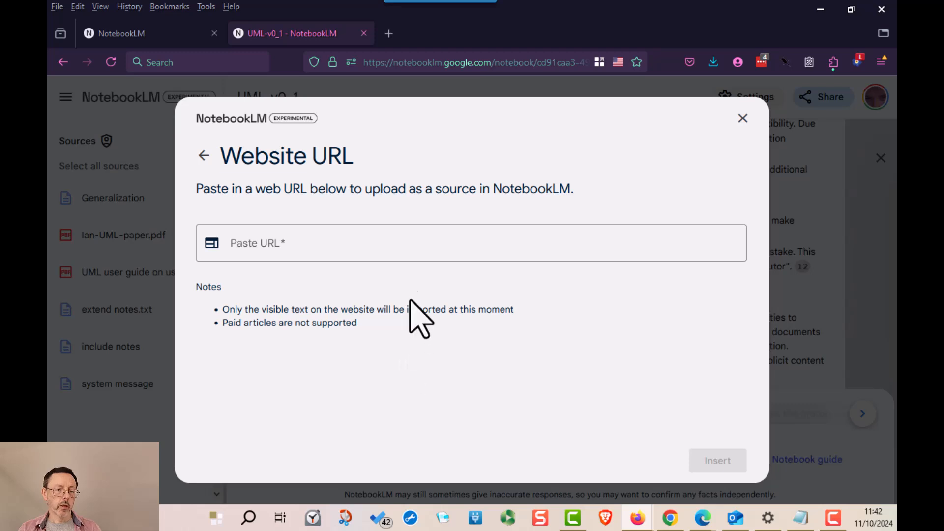
{"action": "left_click", "coordinate": [204, 156]}
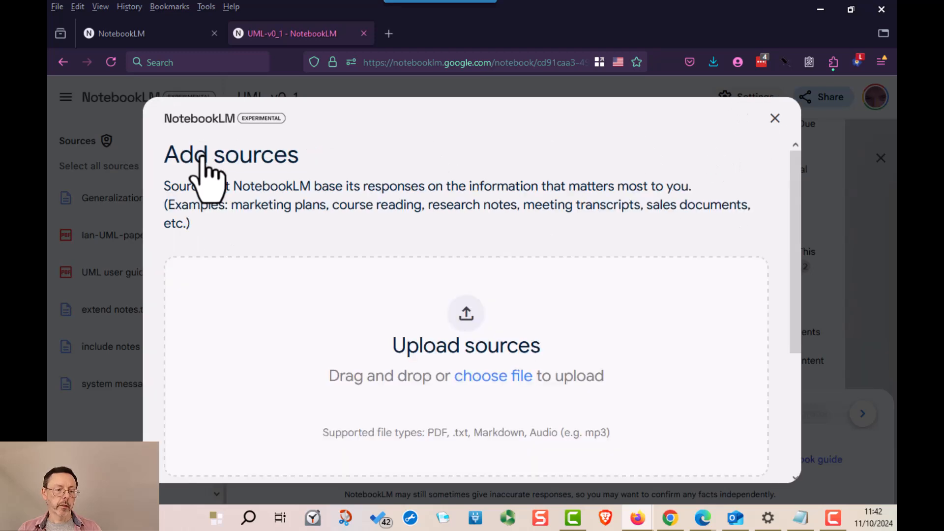
Read the supported source types and size limits in the "Source Types and Limitations" section of the NotebookLM help page
{"action": "scroll", "coordinate": [525, 314], "scroll_direction": "down", "scroll_amount": 4}
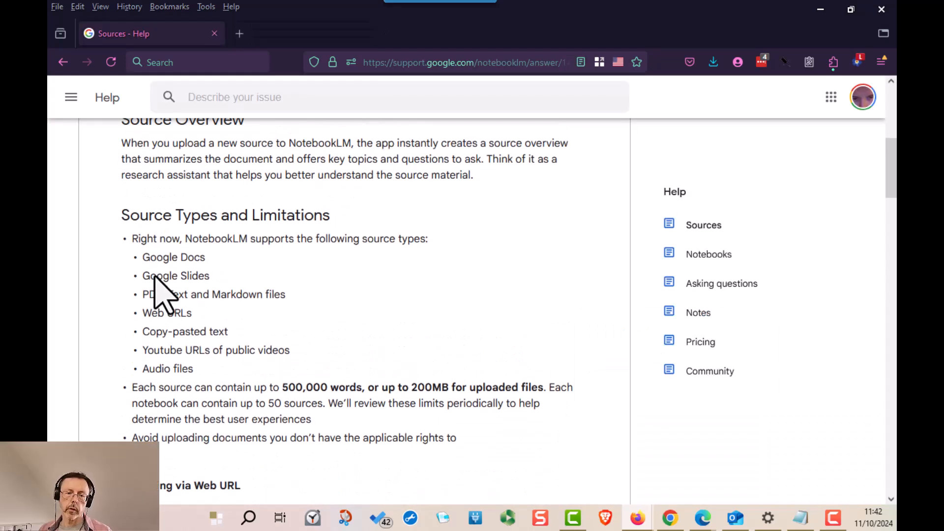
{"action": "scroll", "coordinate": [654, 289], "scroll_direction": "down", "scroll_amount": 2}
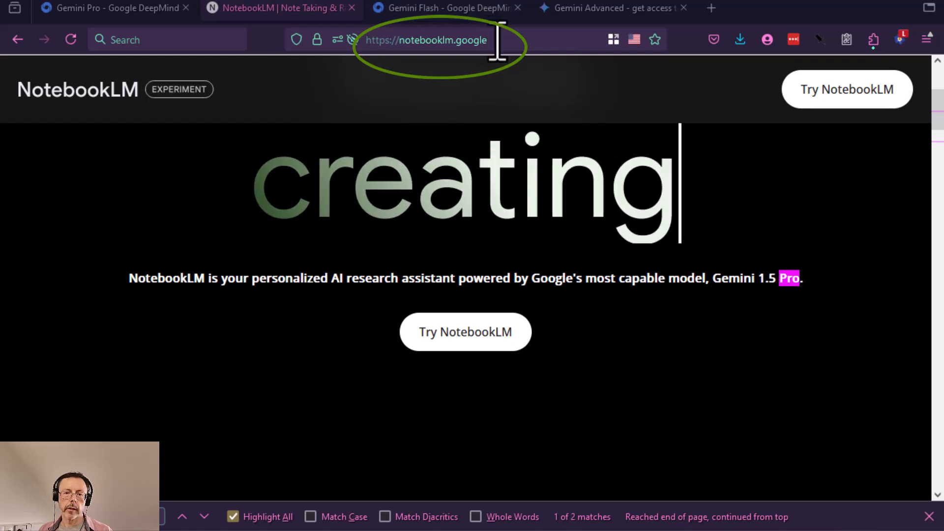
Launch NotebookLM from its product website and create a new notebook
{"action": "left_click", "coordinate": [855, 100]}
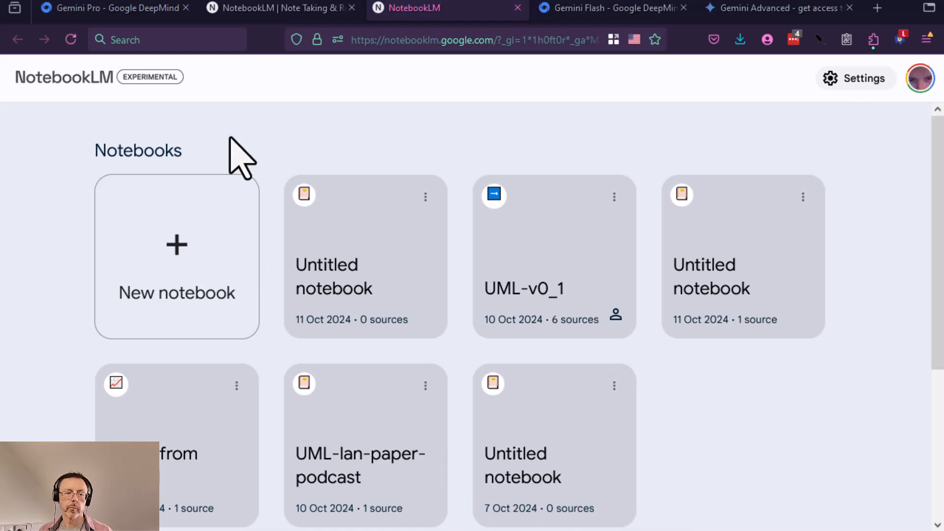
{"action": "left_click", "coordinate": [175, 253]}
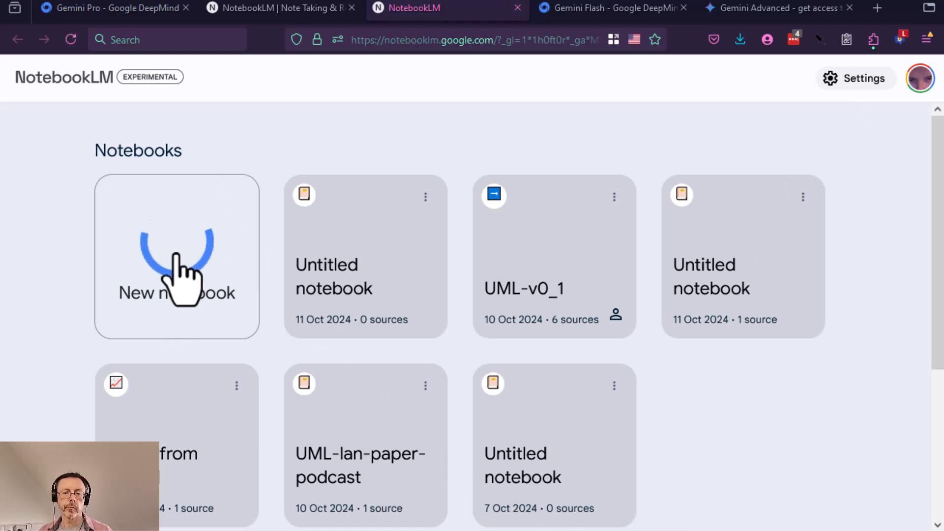